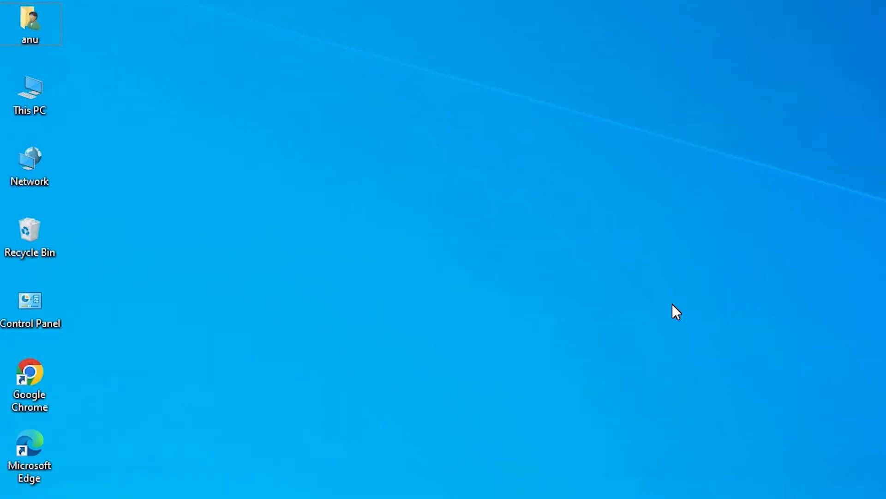
Step: Check the PC's device specifications, including its system type, in This PC's properties and close the Settings window
right_click(40, 93)
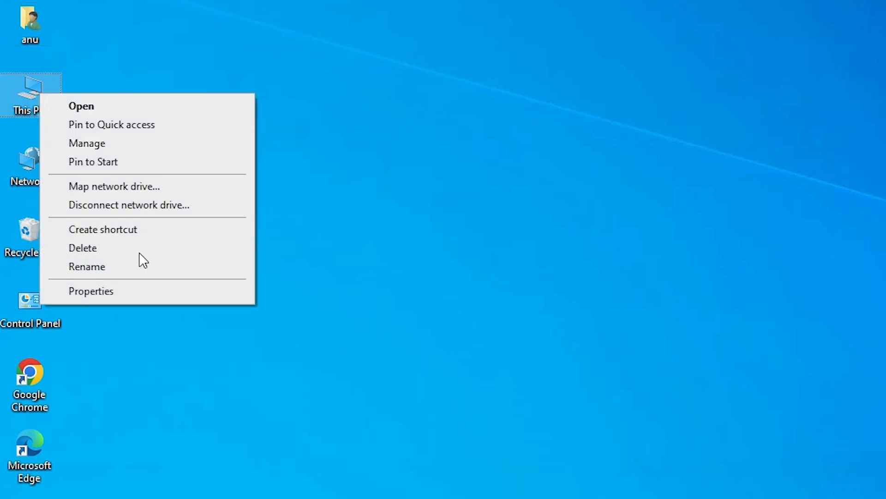
click(147, 292)
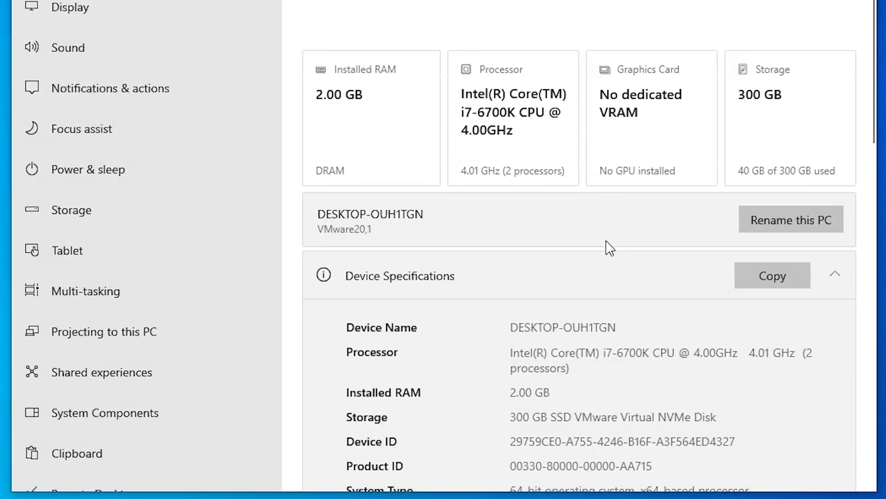
scroll(605, 427, down, 5)
scroll(596, 247, down, 1)
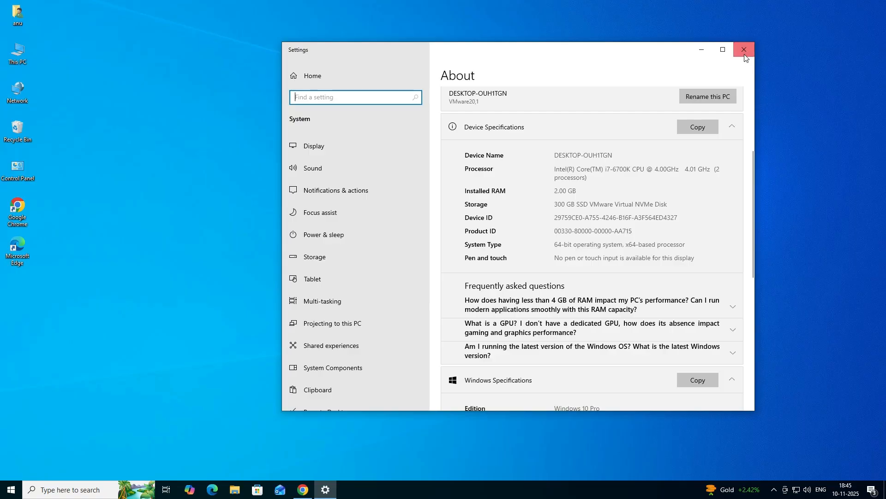
click(745, 54)
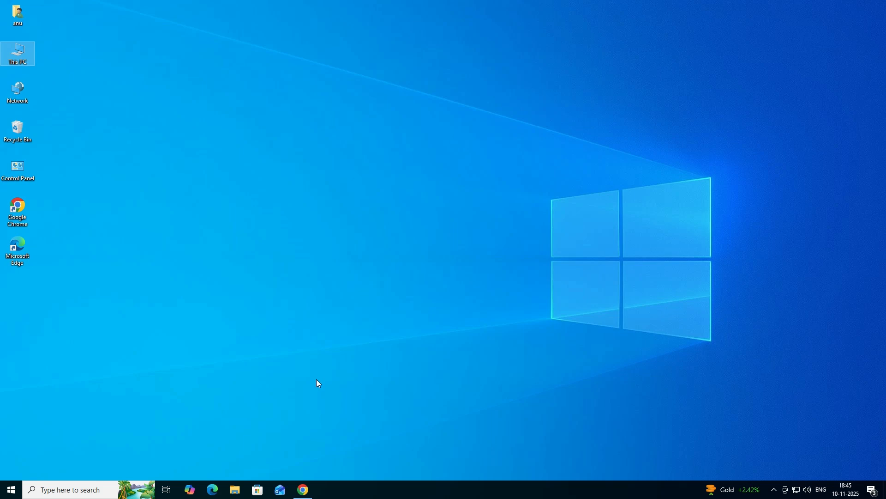
Step: Switch to Google Chrome, search for "epson lq 690 printer driver" and open the Epson.eu LQ-690 Support result in a new tab
click(303, 489)
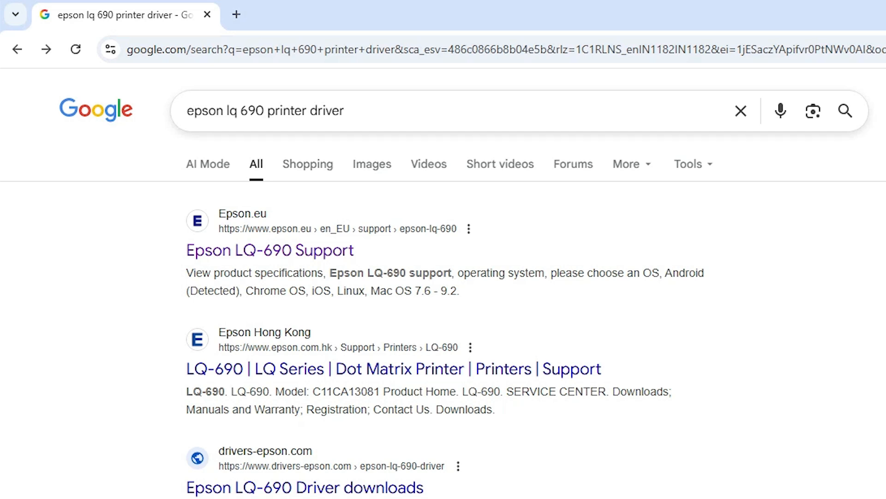
click(345, 111)
key(Return)
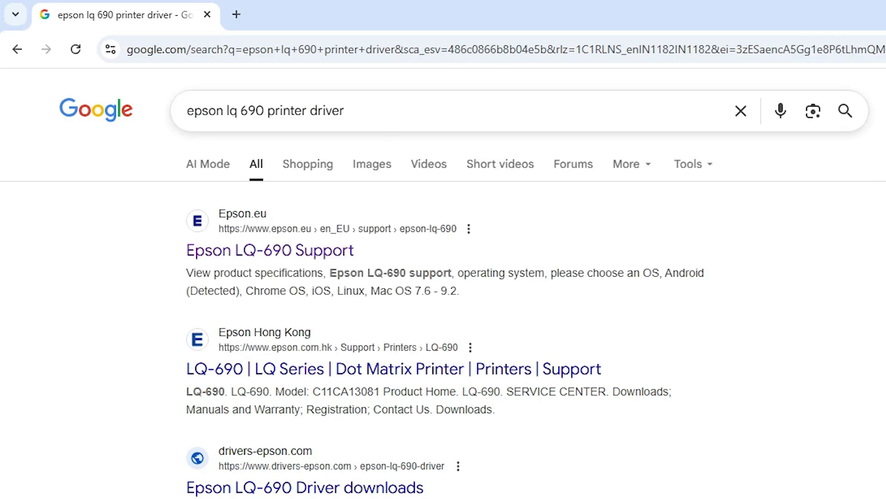
right_click(300, 253)
click(370, 267)
click(319, 7)
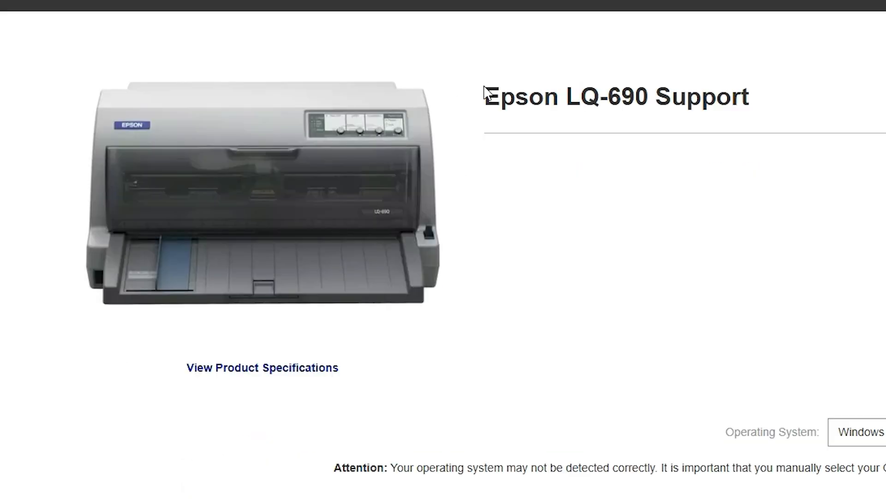
Step: Set the support page's operating system to Windows 10 64-bit and apply the selection
drag(592, 312, 729, 313)
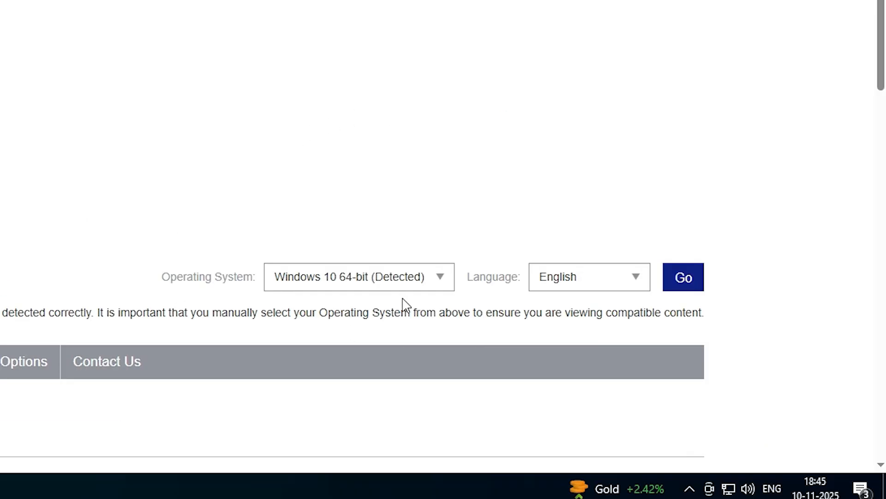
scroll(400, 283, down, 2)
scroll(326, 56, down, 2)
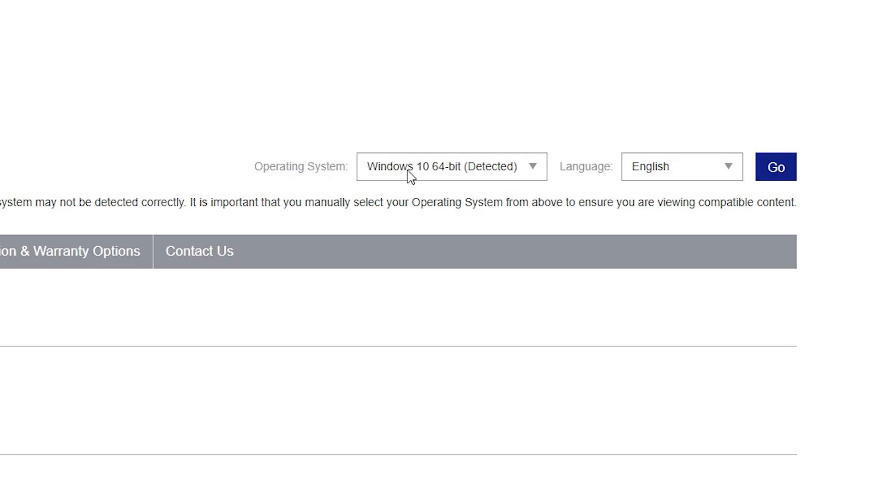
click(410, 175)
scroll(469, 419, down, 3)
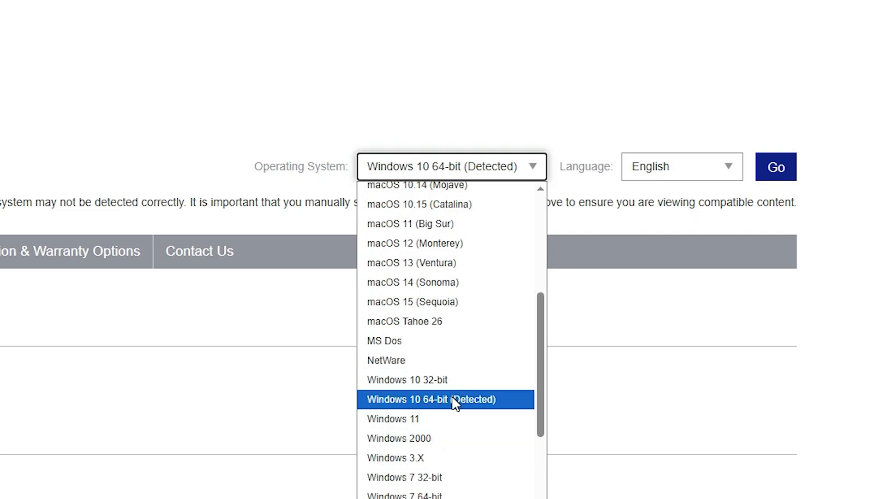
click(454, 400)
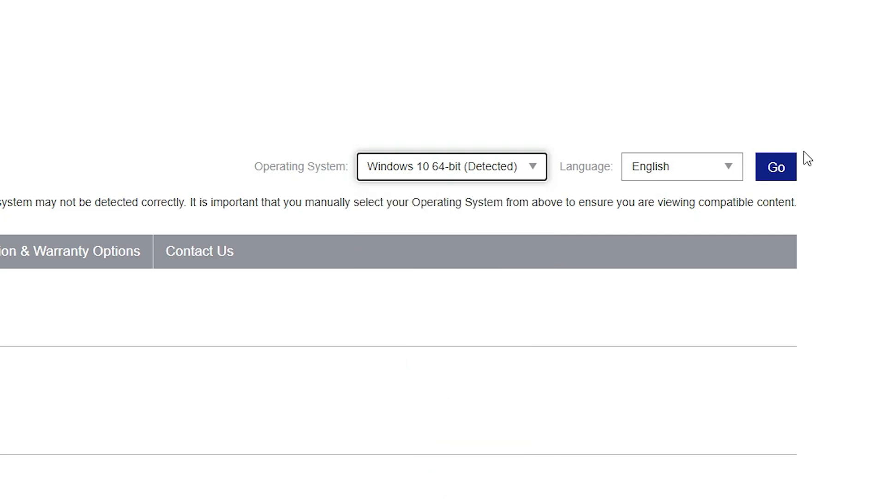
click(764, 171)
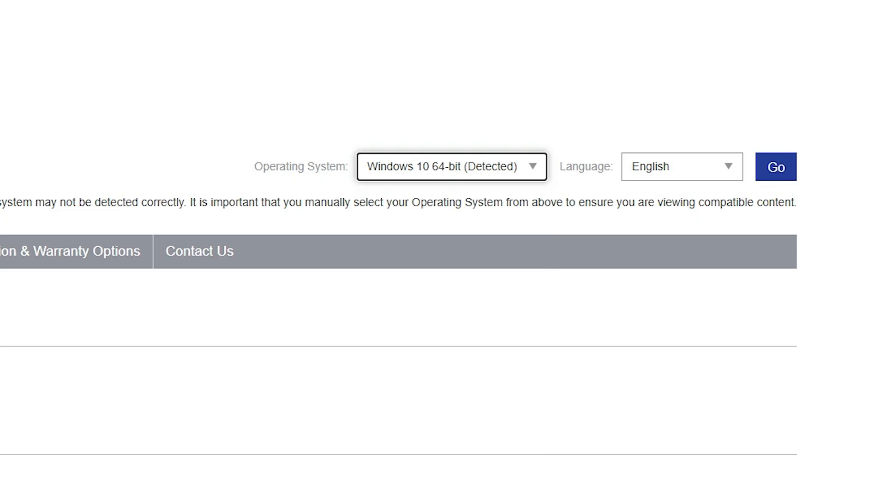
Step: Expand the Driver (v5.01) entry under Drivers and download it
scroll(526, 23, down, 2)
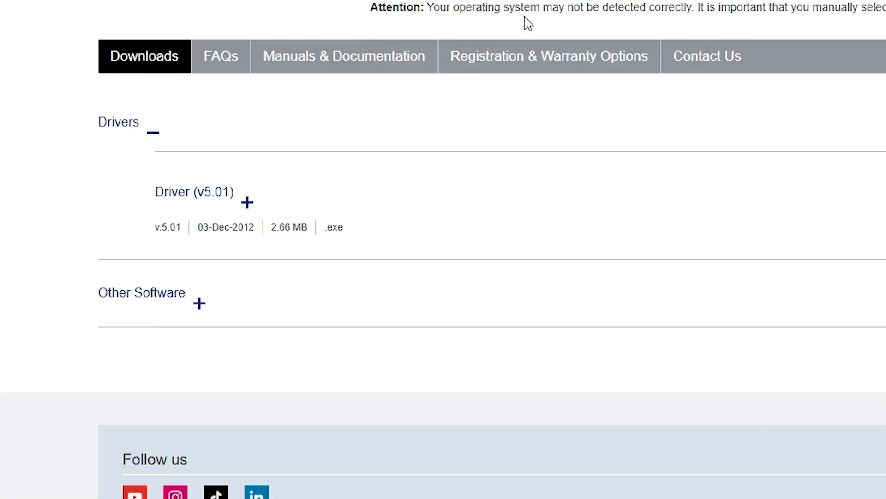
scroll(586, 121, up, 2)
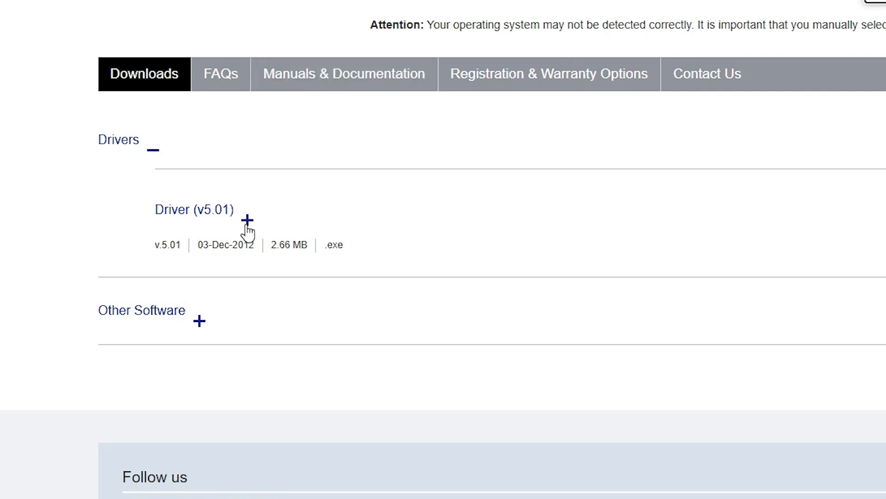
click(247, 222)
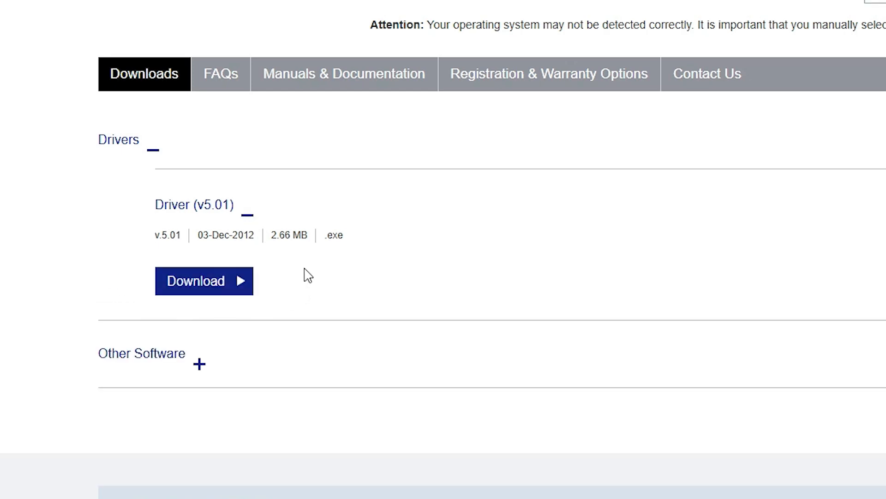
click(220, 286)
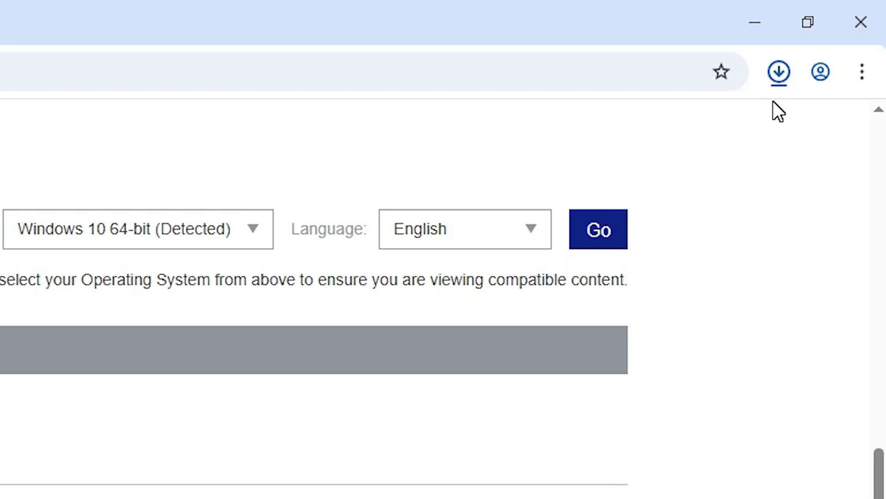
Step: Show the downloaded epson375551eu.exe in its folder and minimize the browser
click(781, 72)
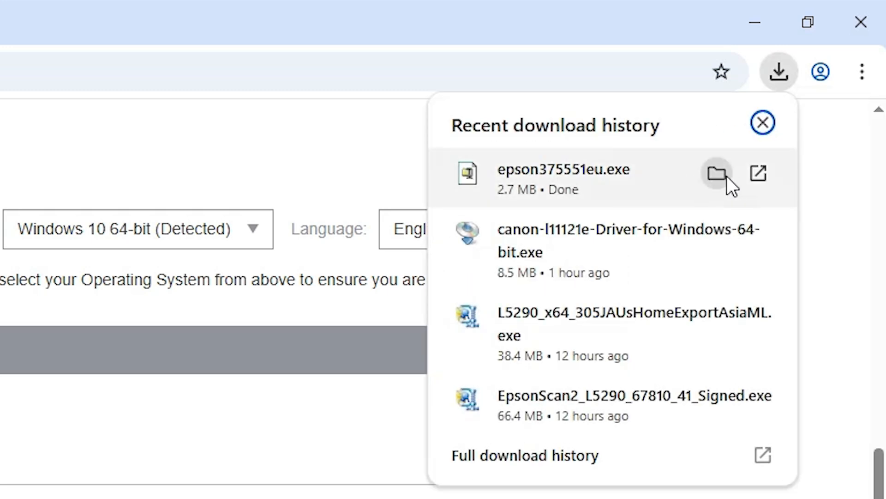
click(727, 175)
click(835, 12)
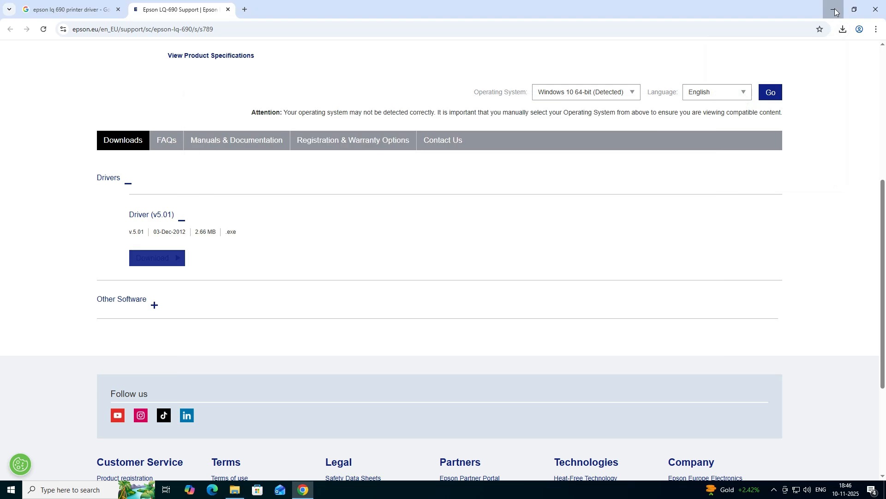
click(835, 11)
Step: Move epson375551eu from the Downloads folder to the desktop and close the folder window
drag(308, 171, 113, 224)
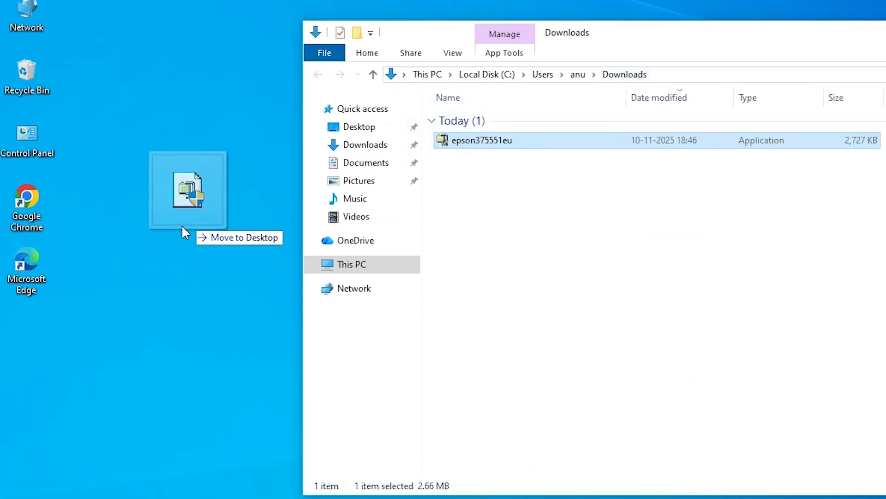
drag(182, 224, 191, 255)
click(884, 32)
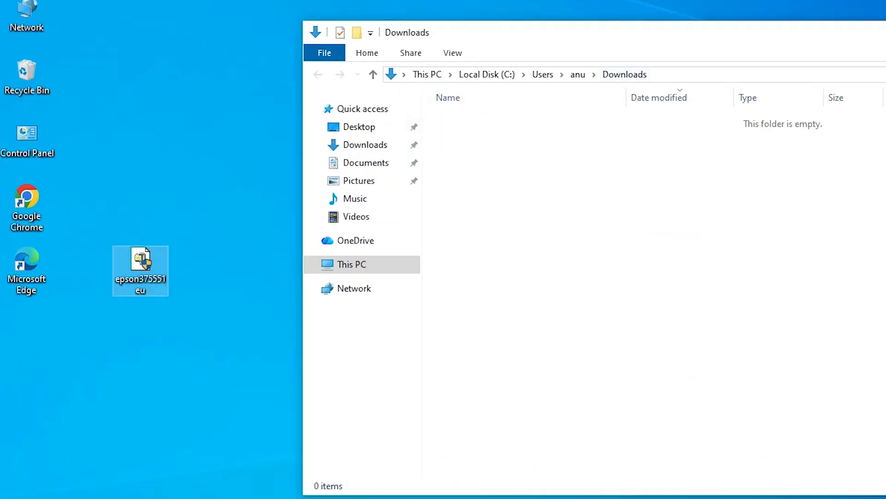
drag(287, 128, 59, 374)
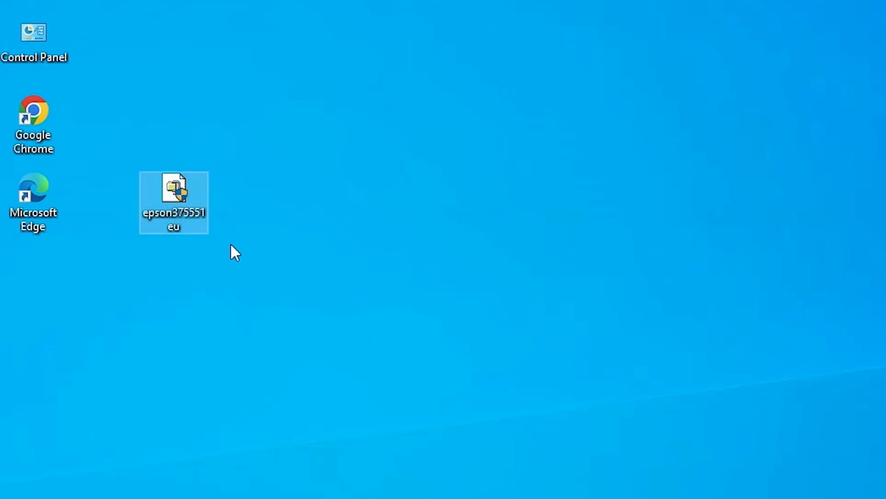
drag(321, 100, 115, 271)
Step: Extract epson375551eu with WinRAR into its own folder on the desktop, keeping the default extraction options
right_click(183, 208)
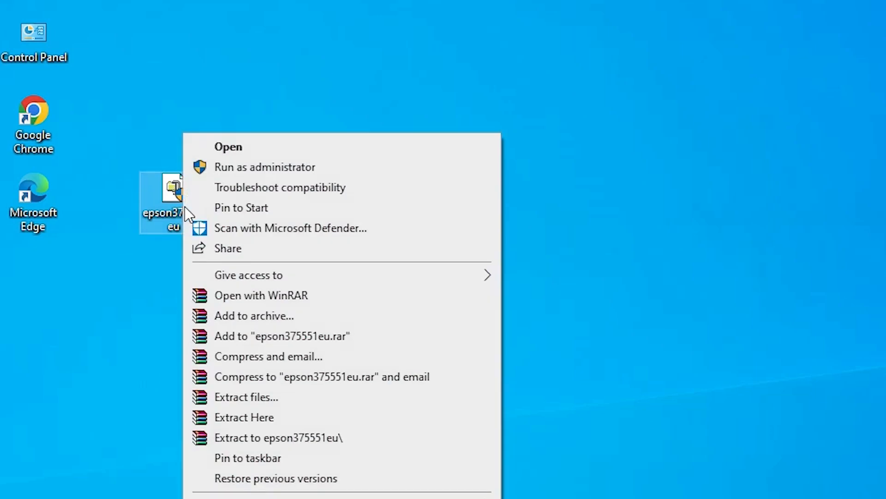
click(242, 268)
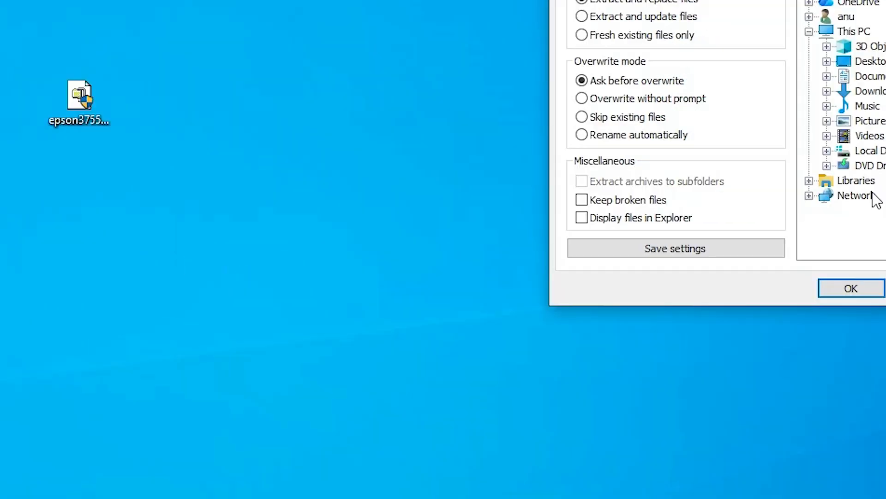
click(529, 445)
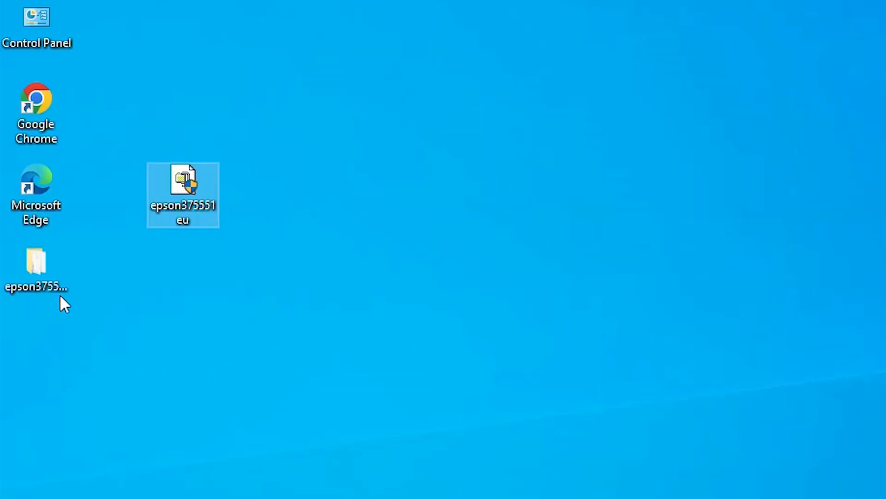
Step: Place the extracted epson375551eu folder below the installer on the desktop, check its driver files and close it
click(2, 280)
drag(2, 280, 204, 287)
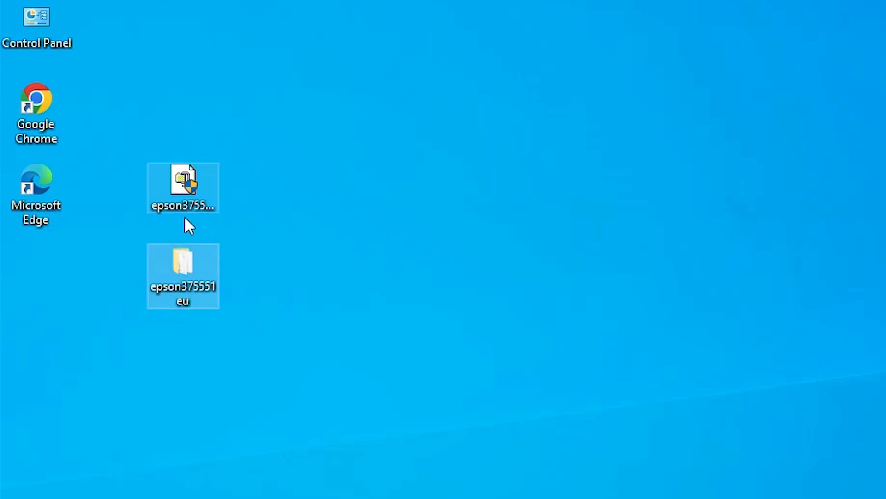
double_click(188, 282)
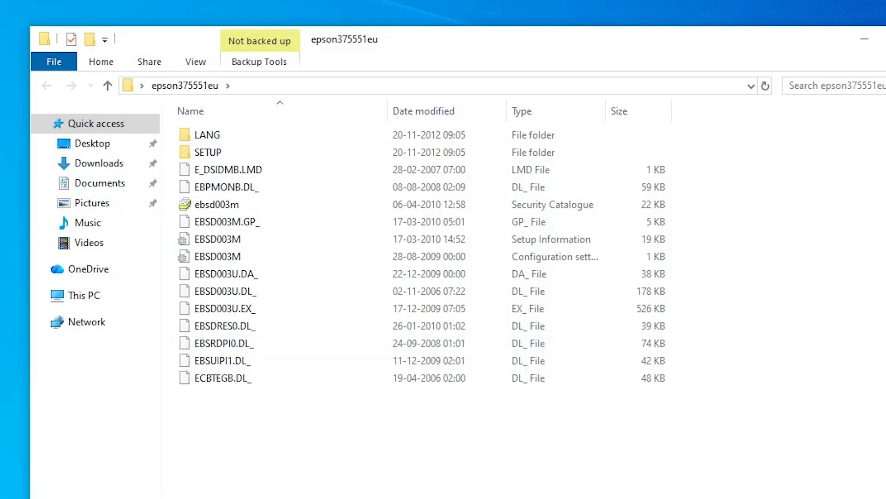
click(712, 94)
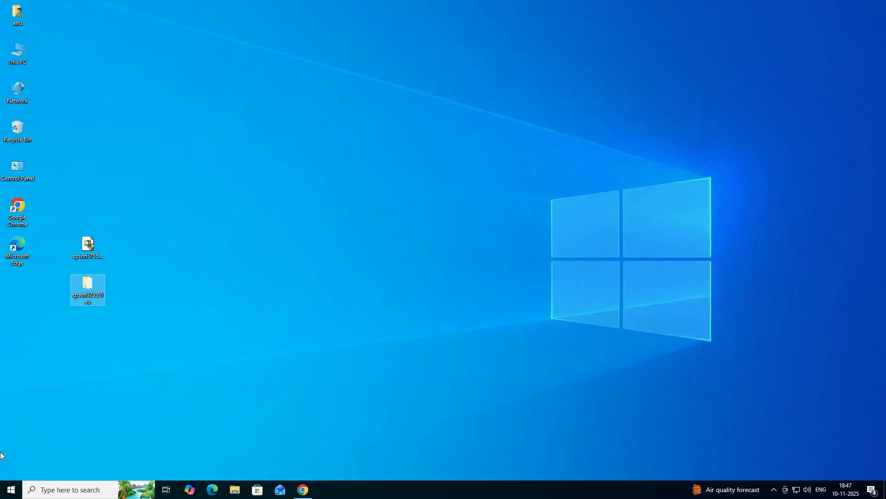
Step: Open the Printers & scanners settings by searching for "pri" and start adding a printer that isn't listed
click(9, 489)
text(pri)
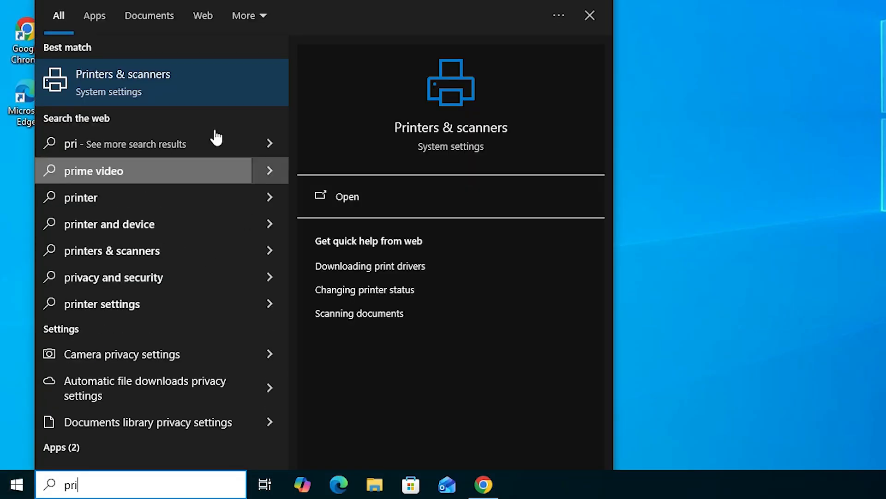
click(187, 100)
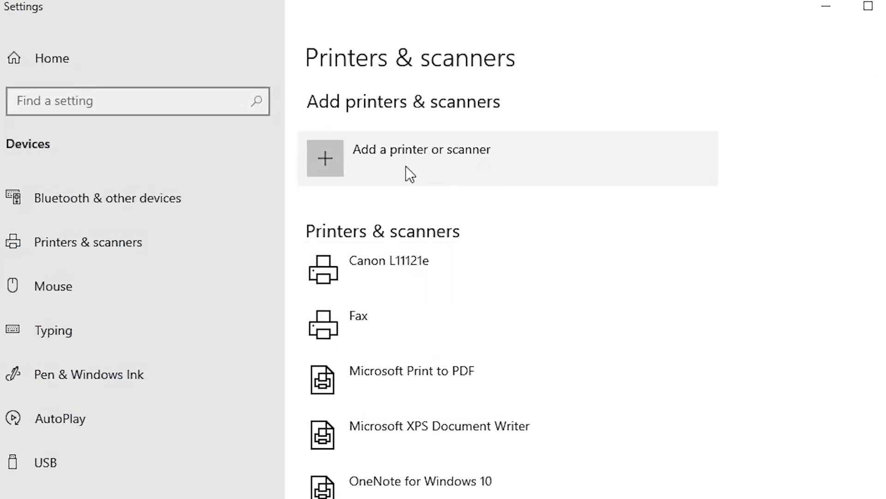
click(477, 165)
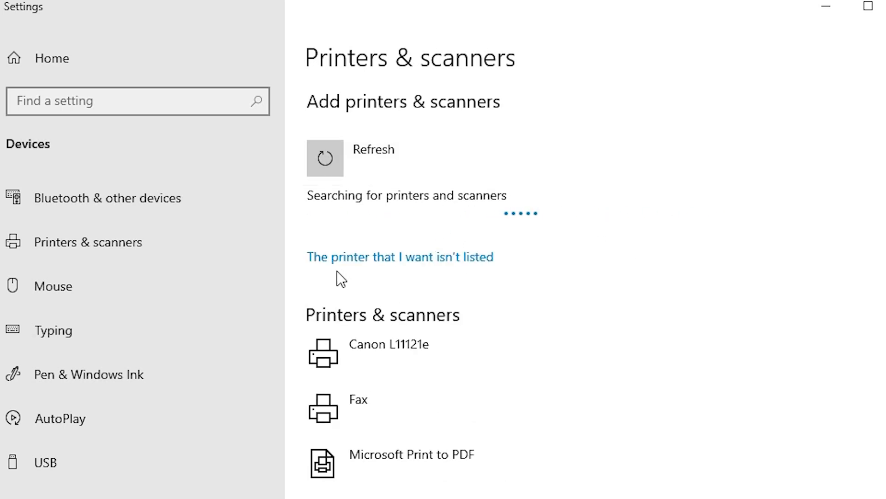
click(445, 264)
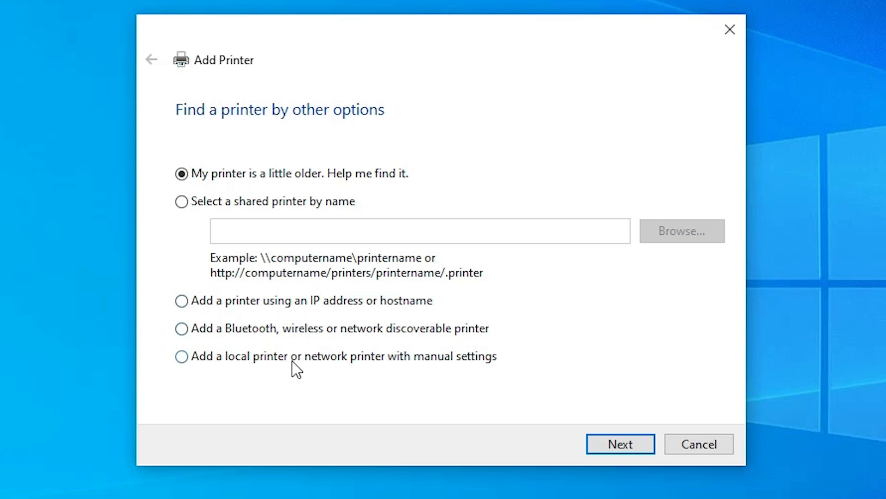
Step: Choose to add a local printer with manual settings, using the existing port USB_001 (Local Port)
click(267, 365)
click(631, 452)
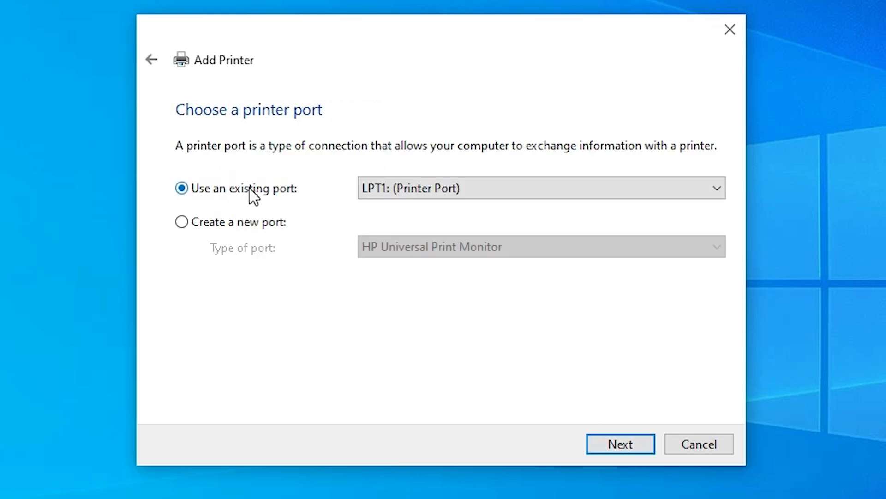
click(483, 192)
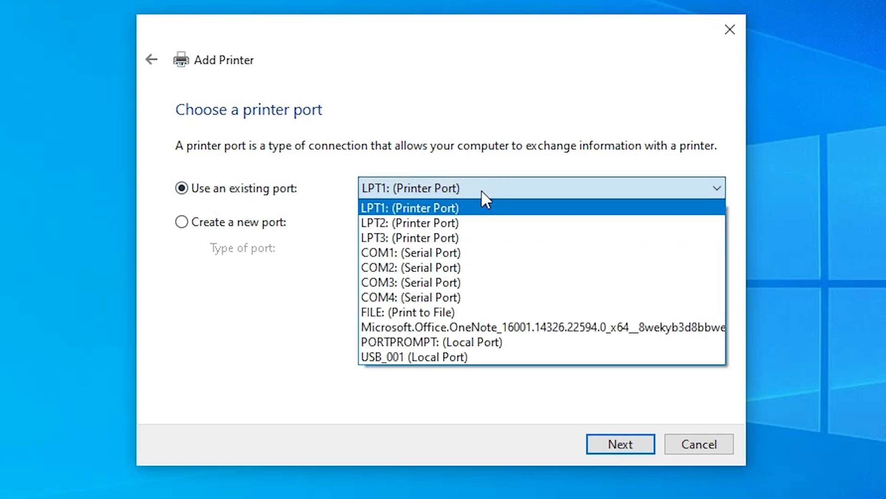
click(433, 358)
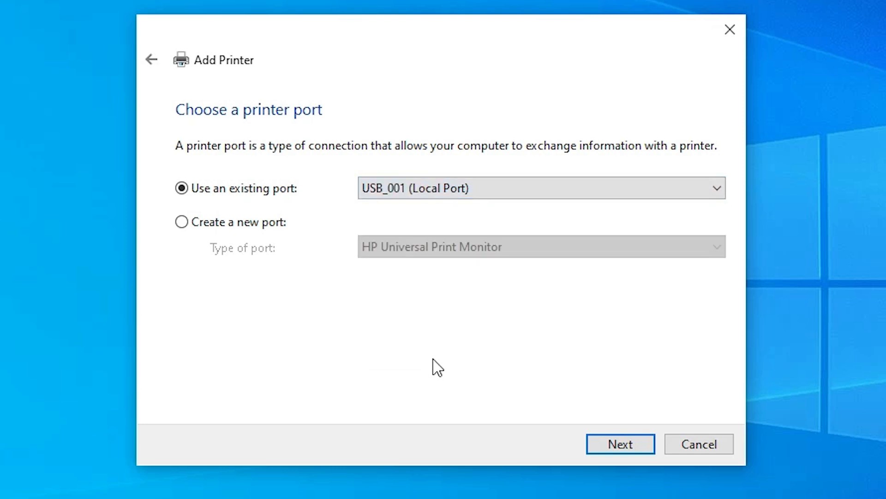
click(631, 443)
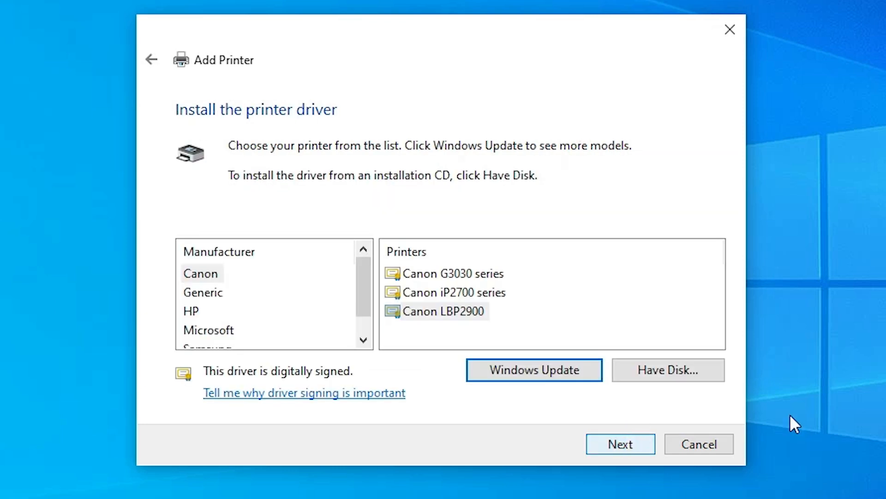
Step: Load the printer driver from disk, using the EBSD003M setup information file in the desktop's epson375551eu folder
click(691, 379)
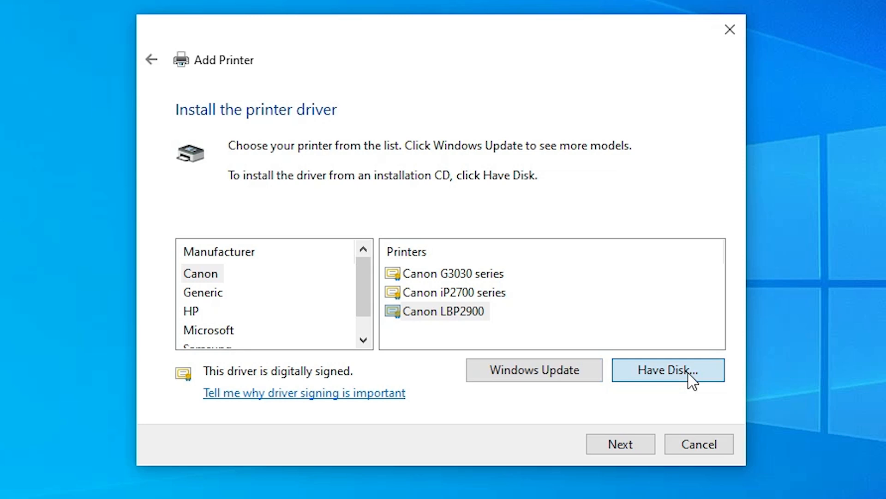
click(600, 343)
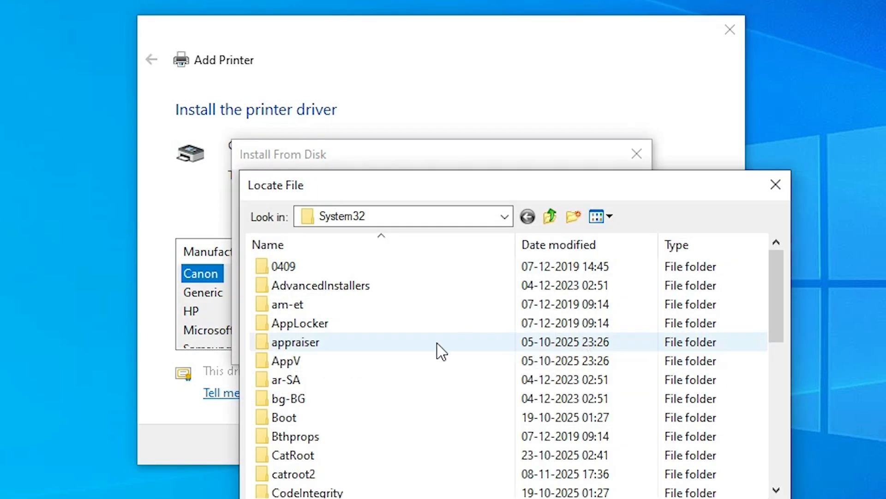
click(487, 217)
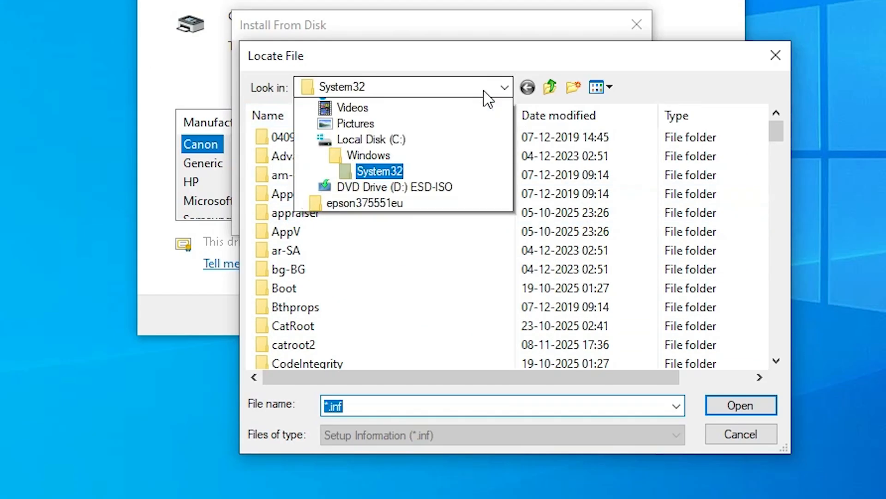
click(369, 120)
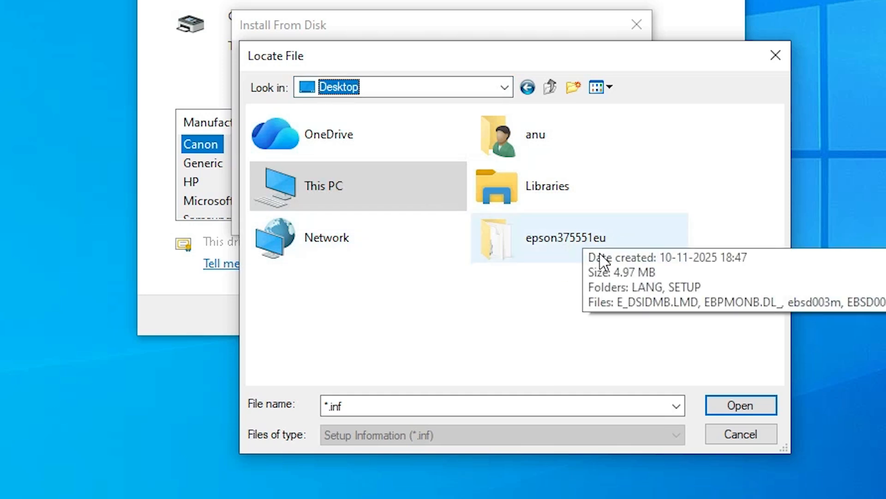
double_click(572, 245)
click(292, 181)
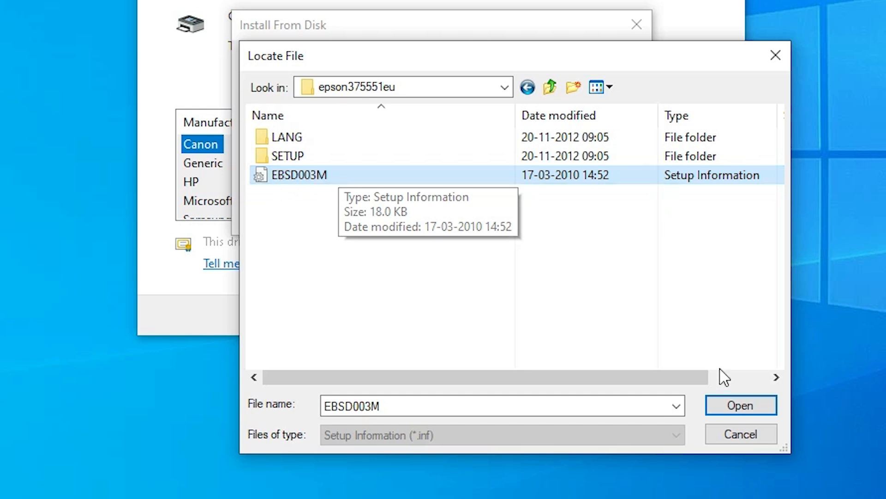
click(747, 407)
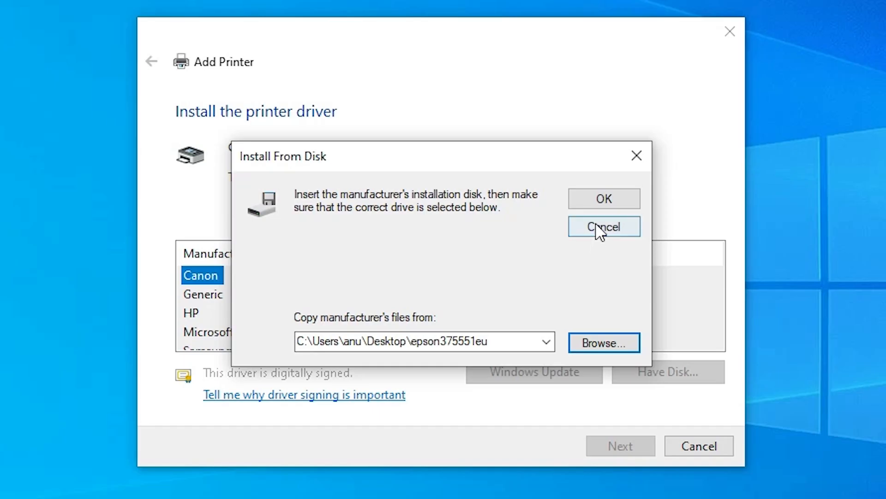
click(605, 68)
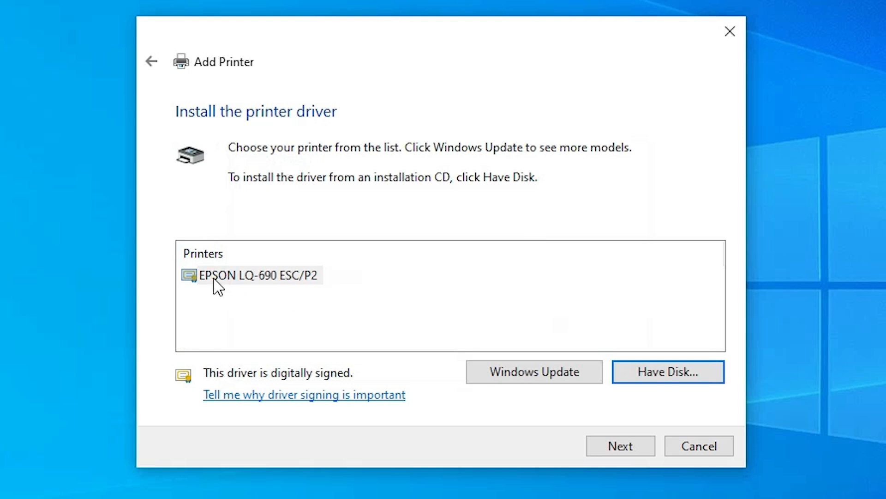
Step: Select the EPSON LQ-690 ESC/P2 driver and install the printer under the name EPSON LQ-690
click(278, 286)
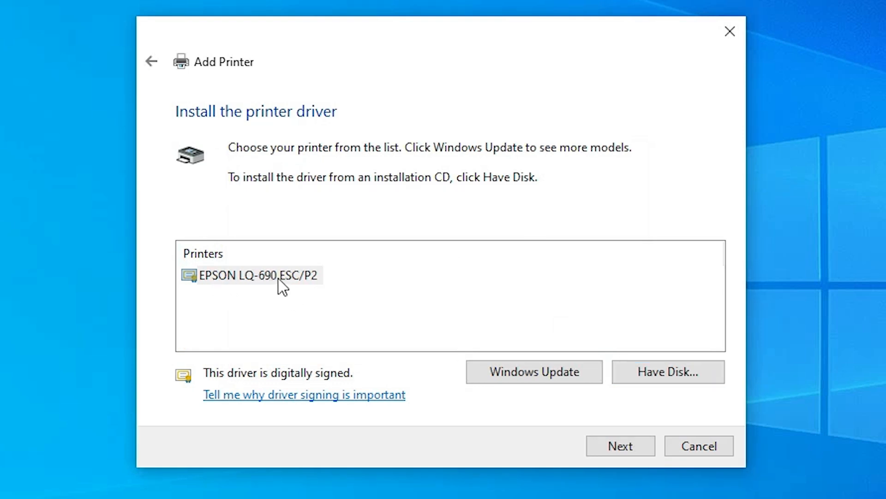
click(647, 450)
click(404, 150)
double_click(404, 150)
key(BackSpace)
key(BackSpace)
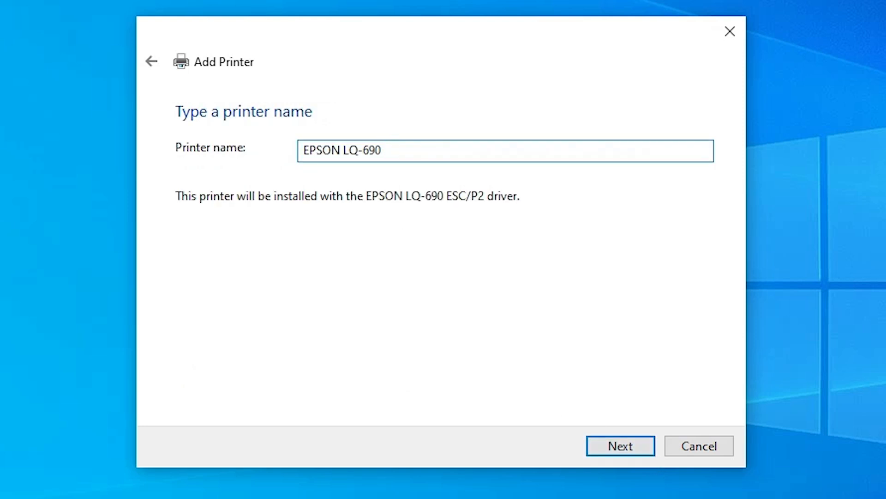
click(630, 449)
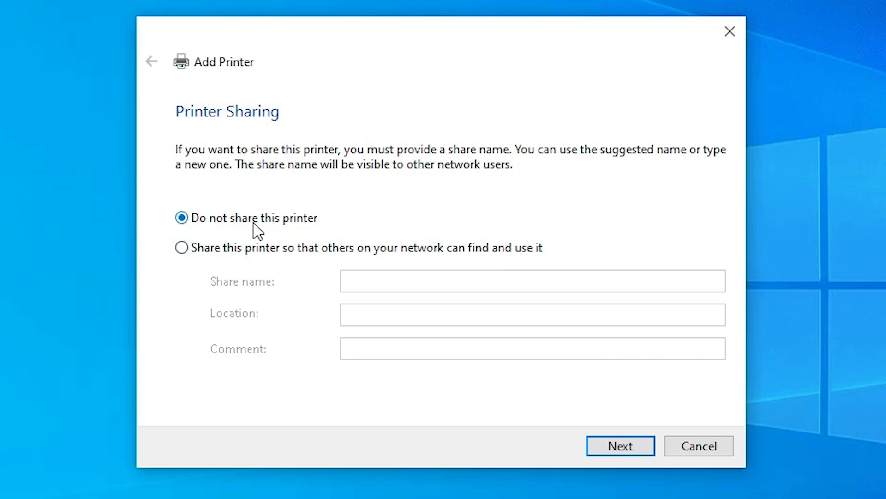
Step: Keep the printer unshared and finish adding it without printing a test page
click(638, 453)
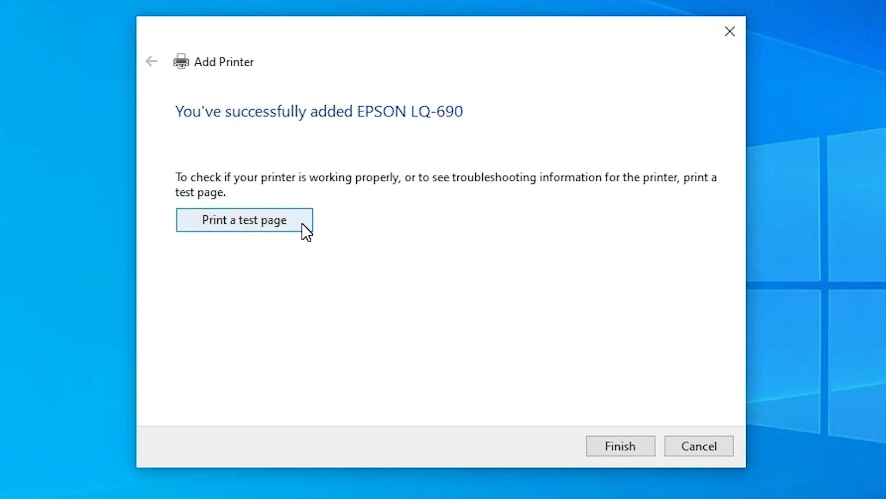
click(619, 446)
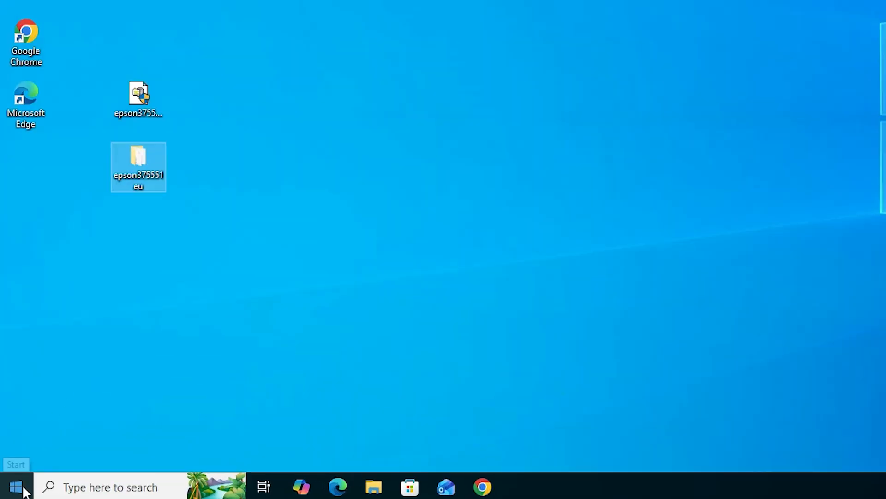
Step: Open the Printers & scanners settings by searching for "pri", check the list for the EPSON LQ-690, and close Settings
click(15, 485)
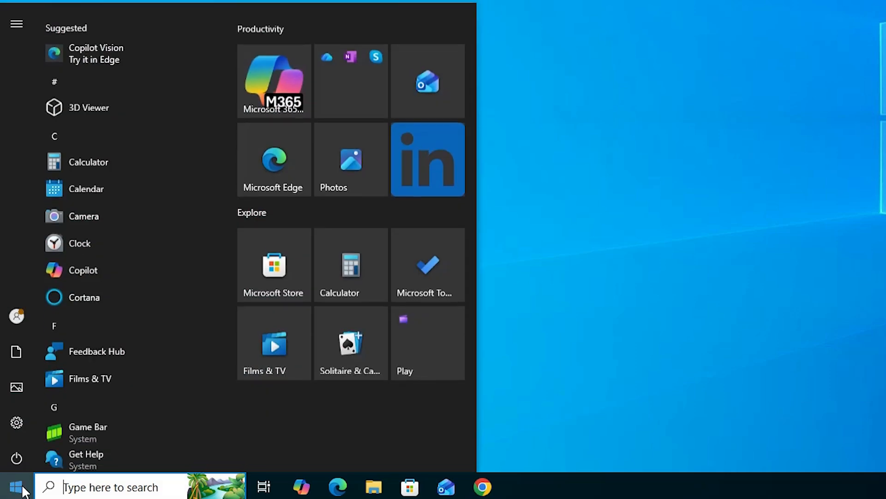
text(pri)
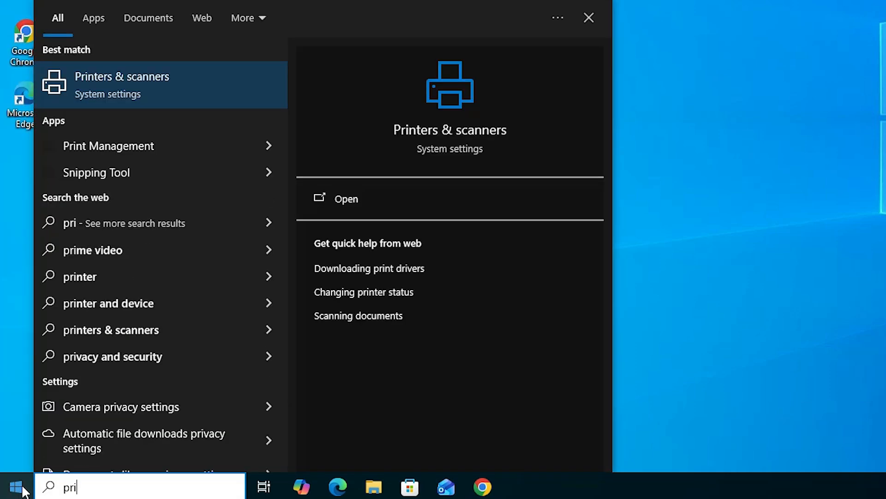
click(141, 102)
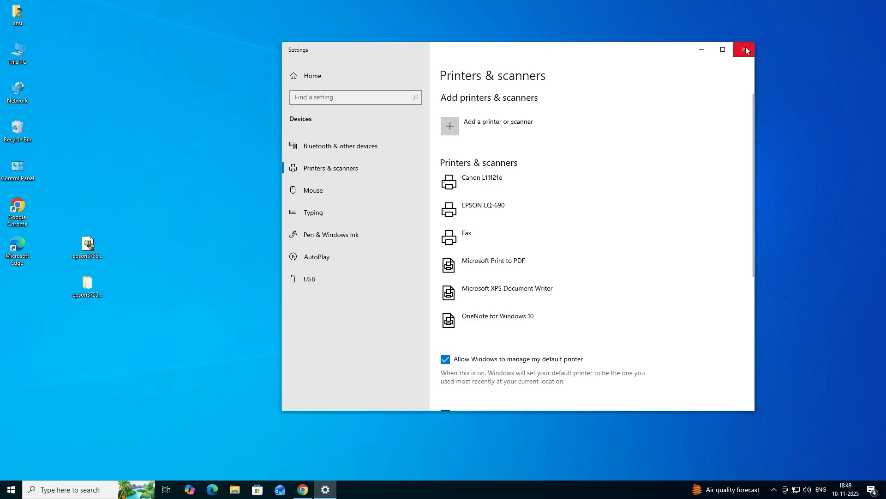
click(746, 47)
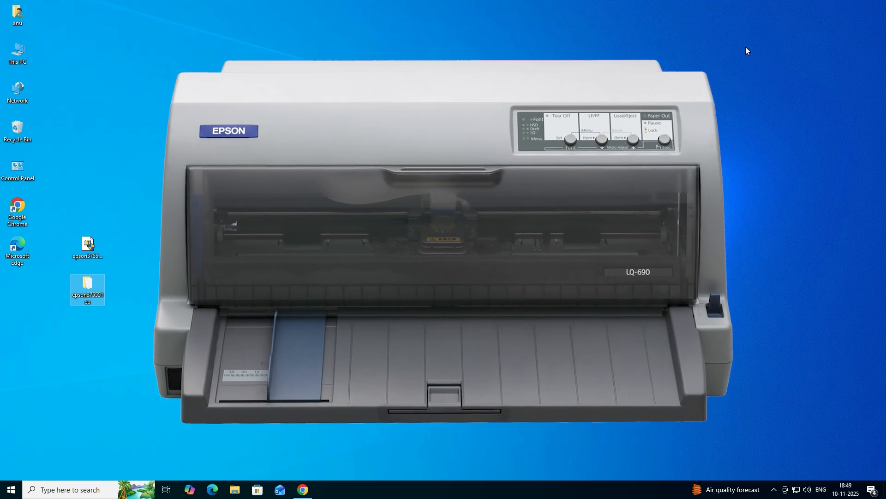